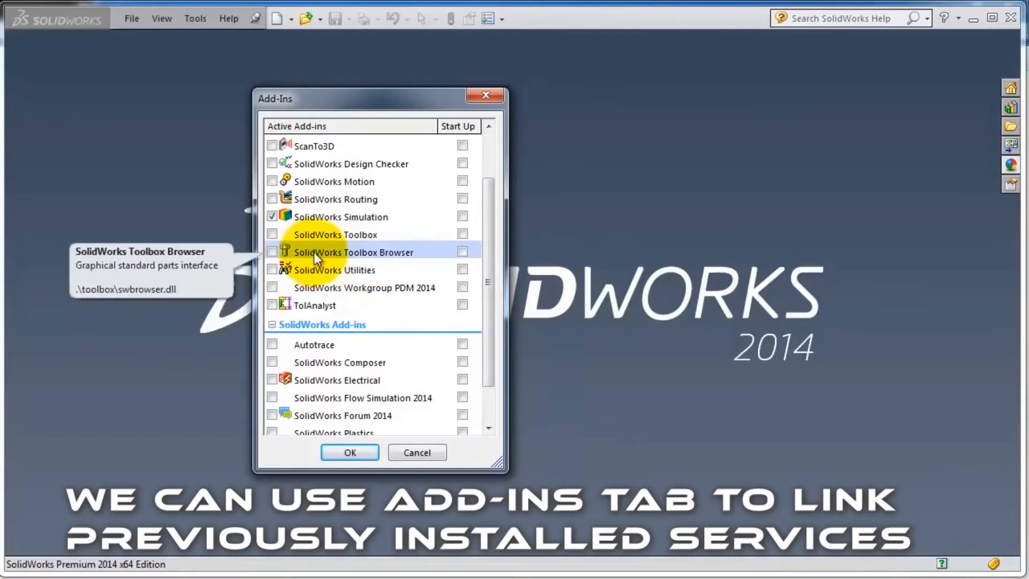
Step: Review the list of available add-ins and accept the selection with SolidWorks Simulation active
scroll(488, 290, "down", 1)
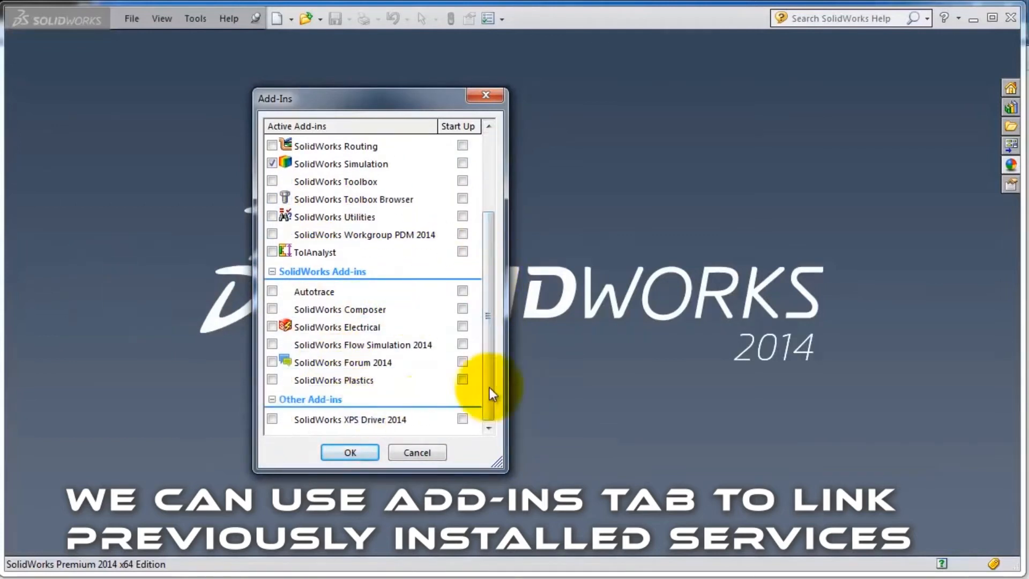
scroll(480, 276, "up", 3)
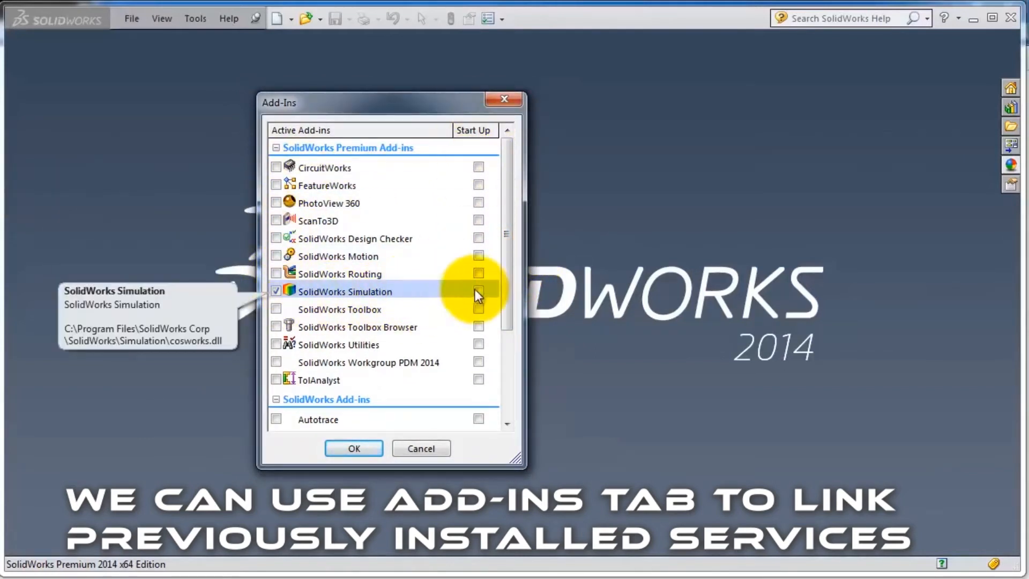
left_click(355, 449)
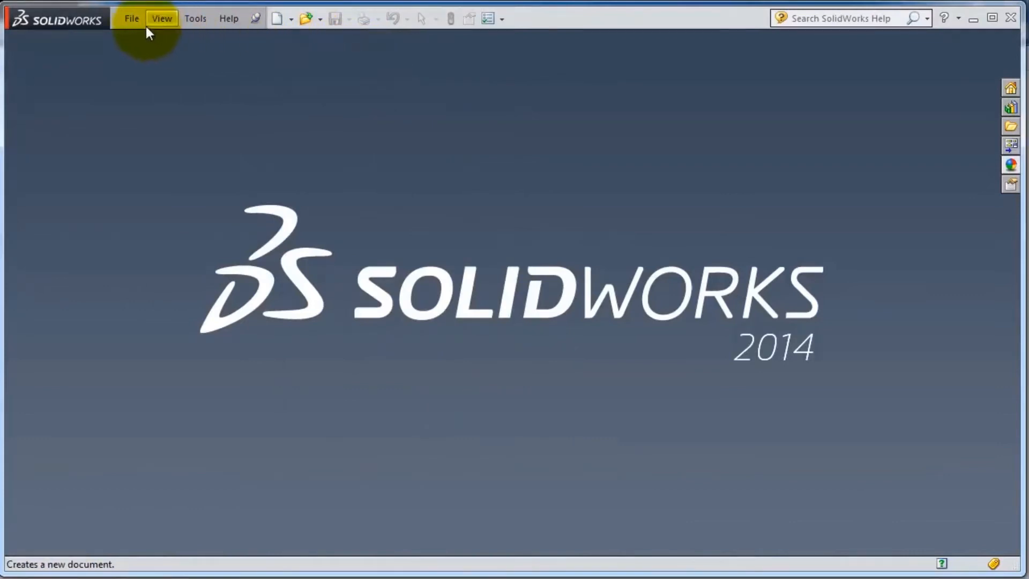
Step: Create a new part document and maximize its window
left_click(132, 21)
left_click(141, 41)
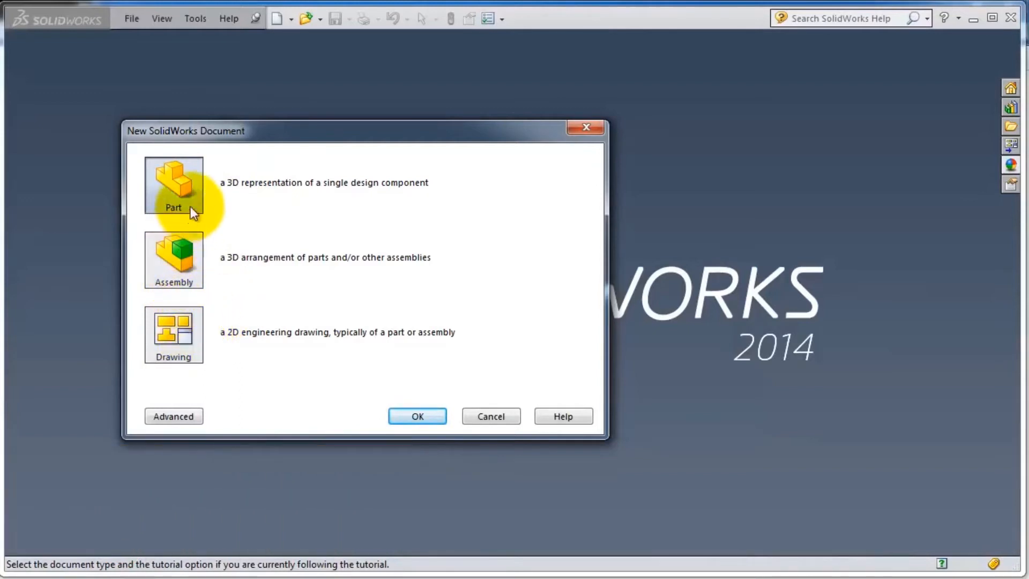
left_click(404, 418)
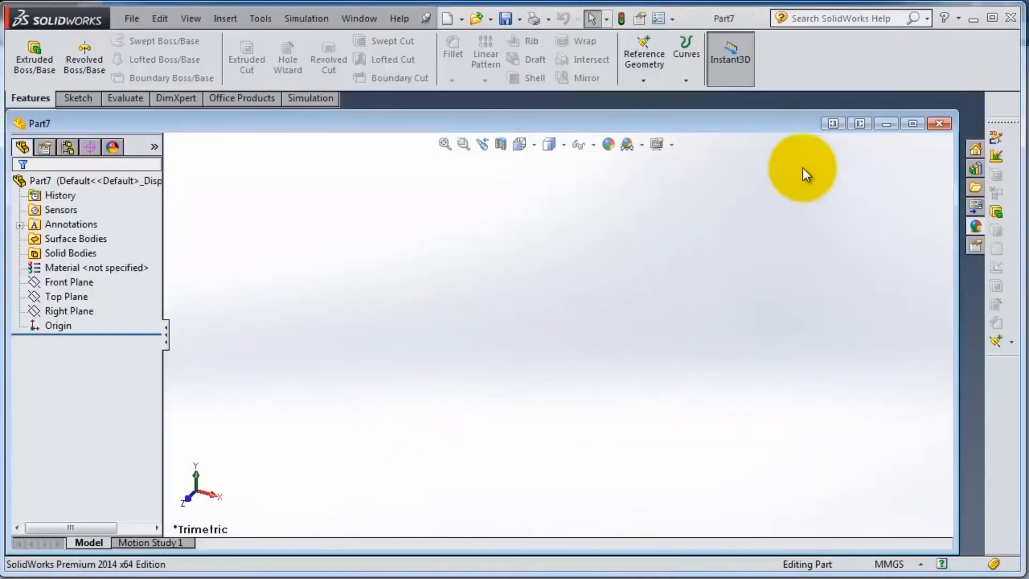
left_click(913, 124)
Step: Examine the feature tree, the document unit systems, the standard view orientations and the item visibility options
left_click(30, 171)
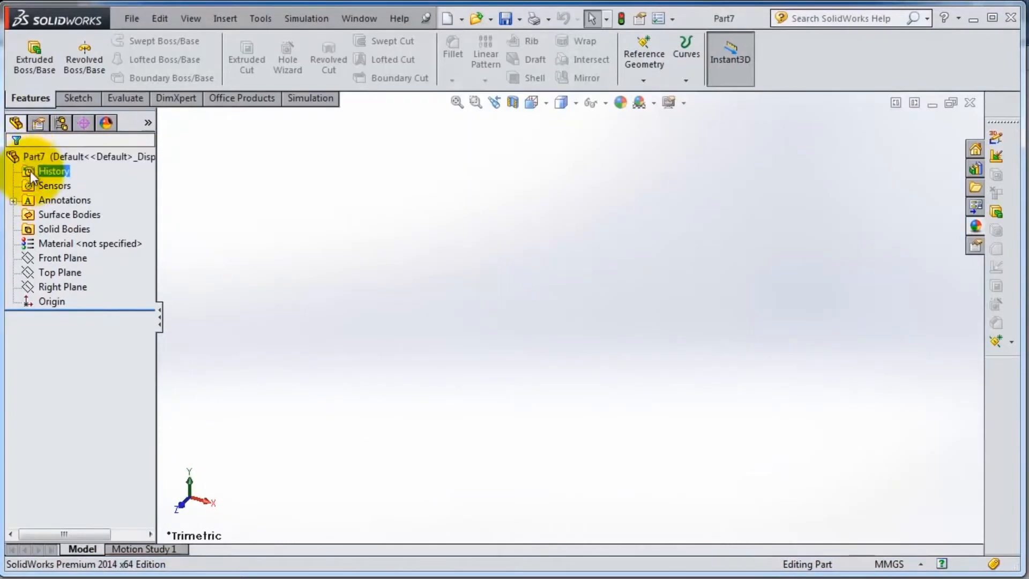
left_click(53, 224)
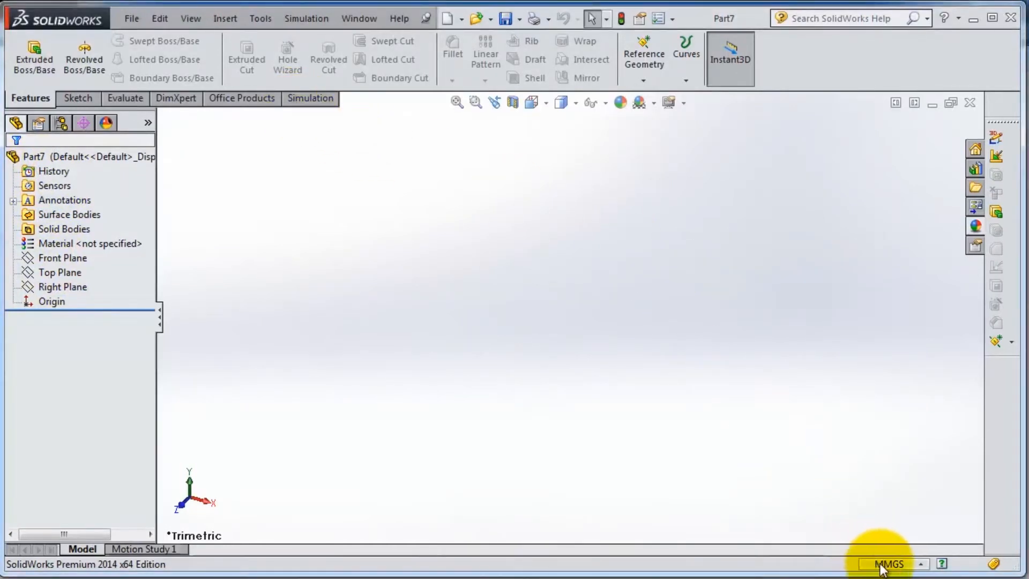
left_click(910, 565)
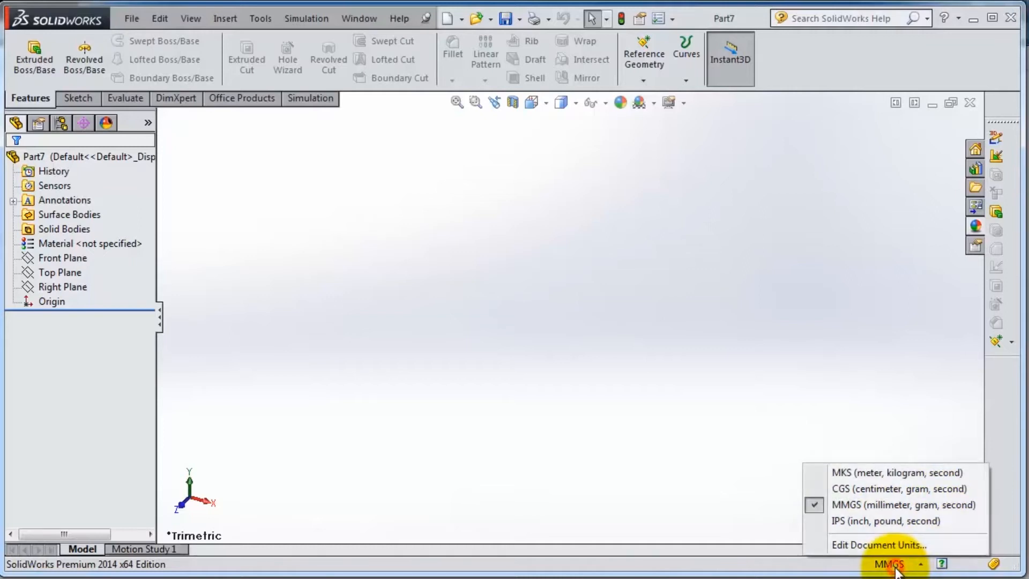
left_click(737, 525)
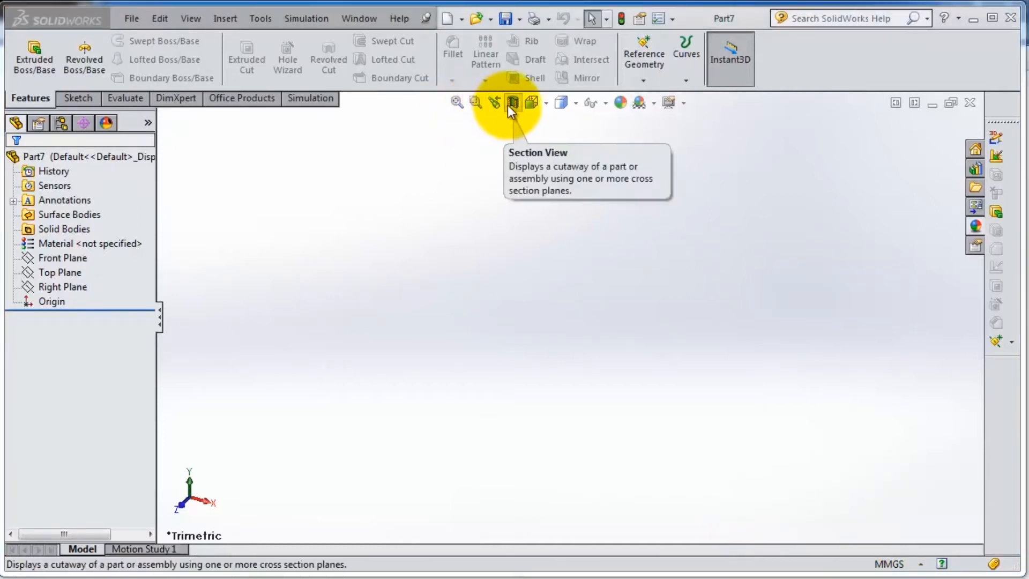
left_click(546, 104)
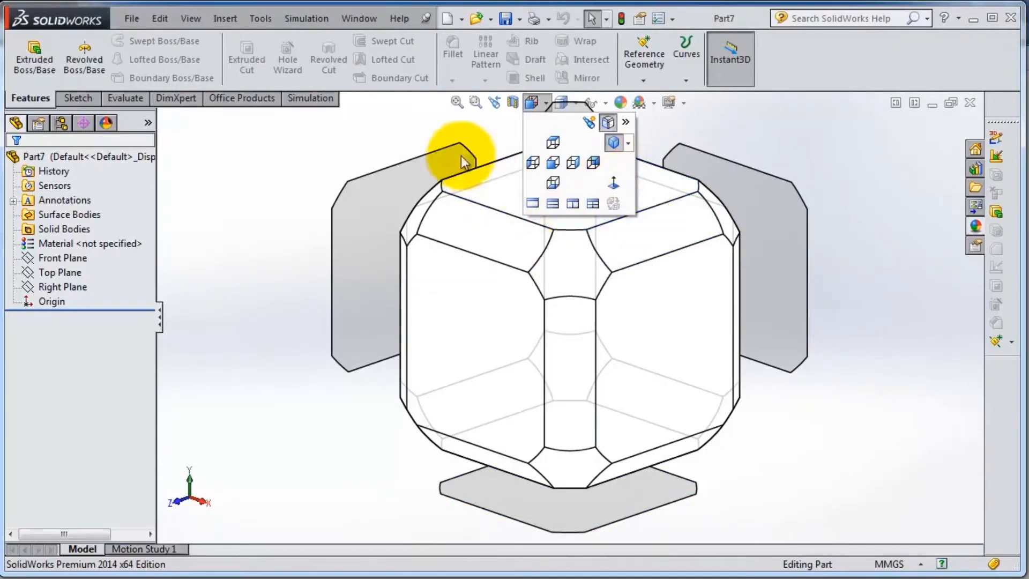
left_click(356, 148)
left_click(606, 104)
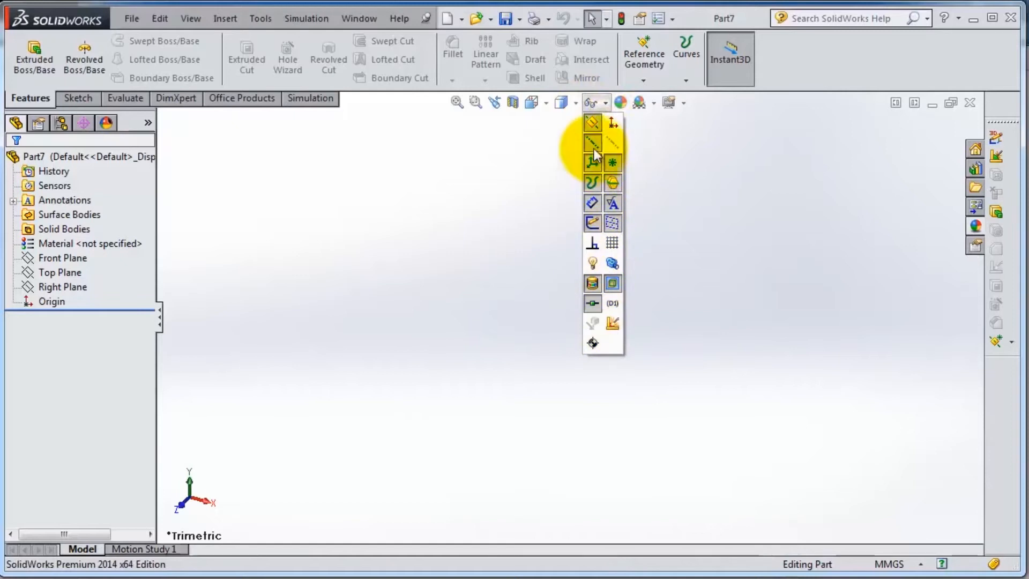
left_click(541, 158)
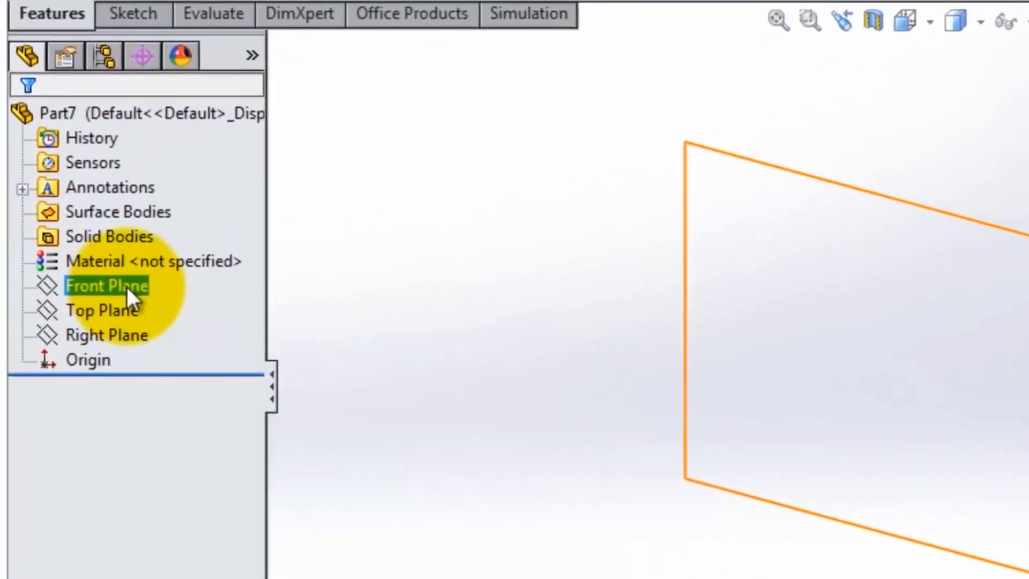
Step: Start a sketch on the Front Plane and draw a slanted line from the origin to about X 70, Y 81 mm
left_click(74, 258)
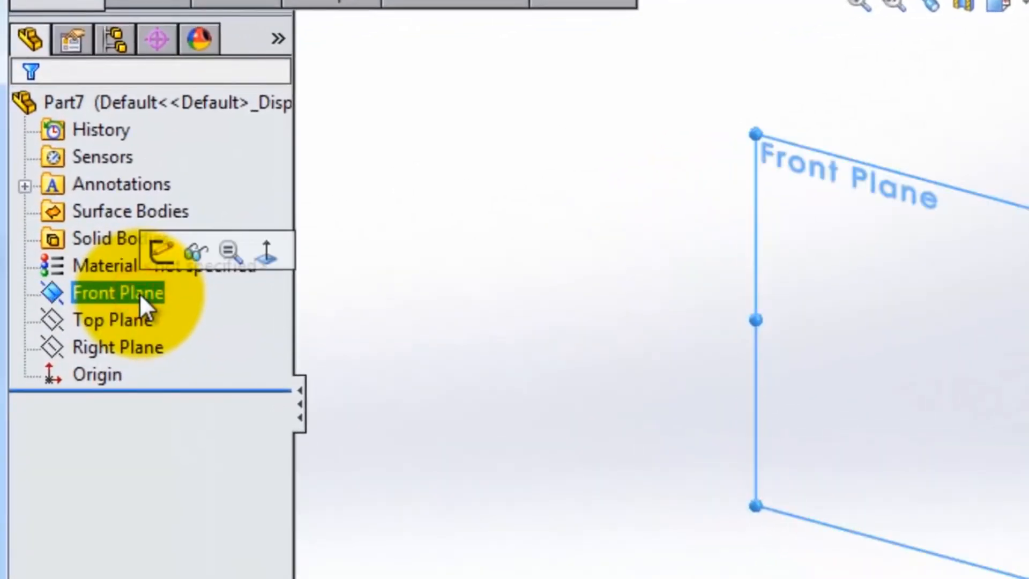
left_click(162, 262)
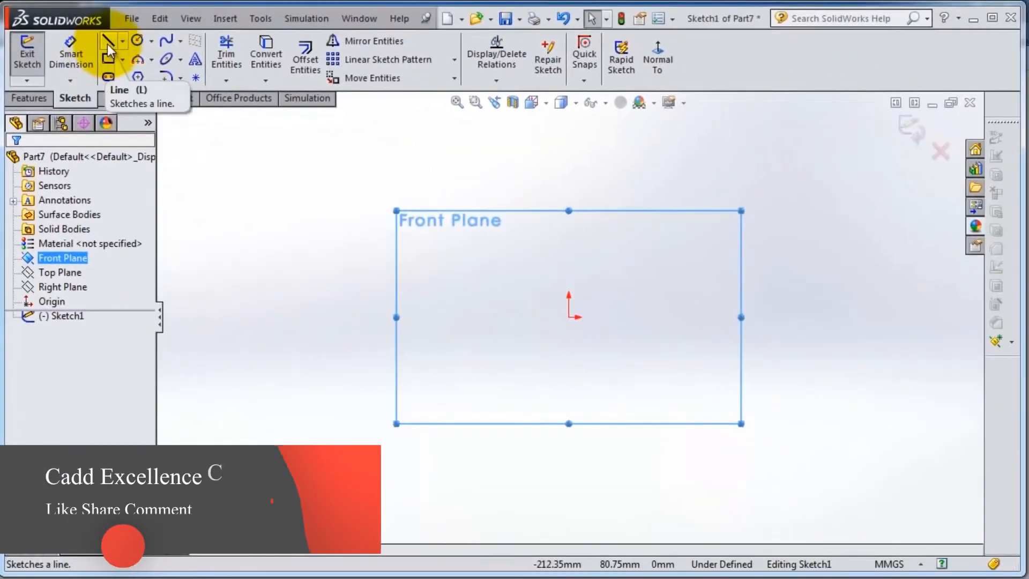
left_click(108, 42)
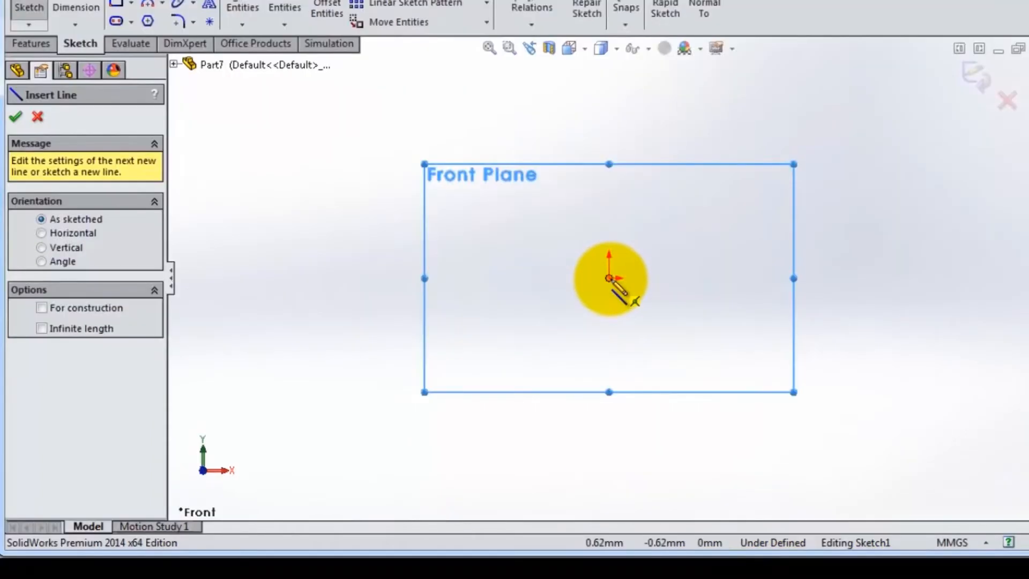
left_click(610, 279)
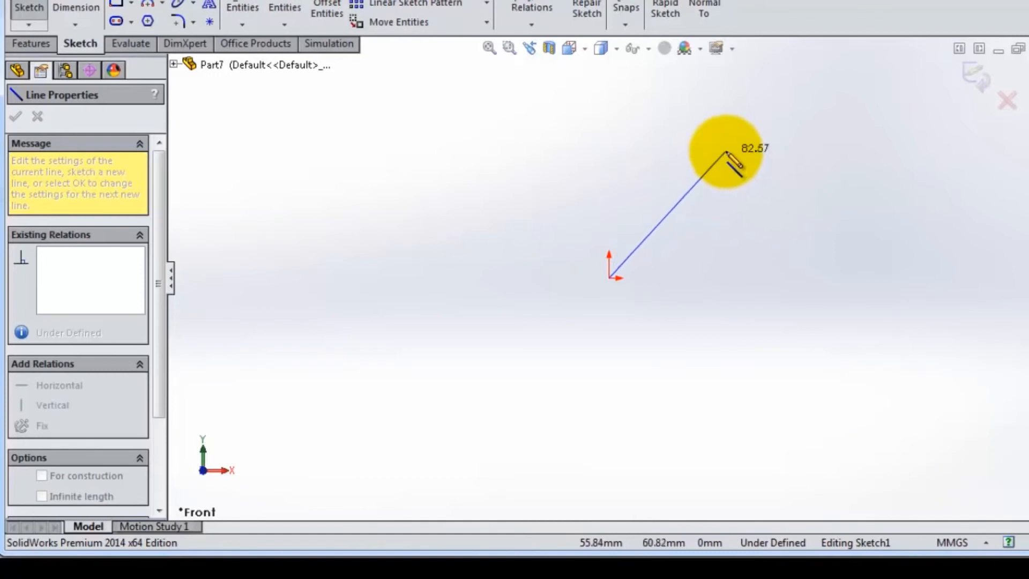
left_click(757, 110)
right_click(757, 111)
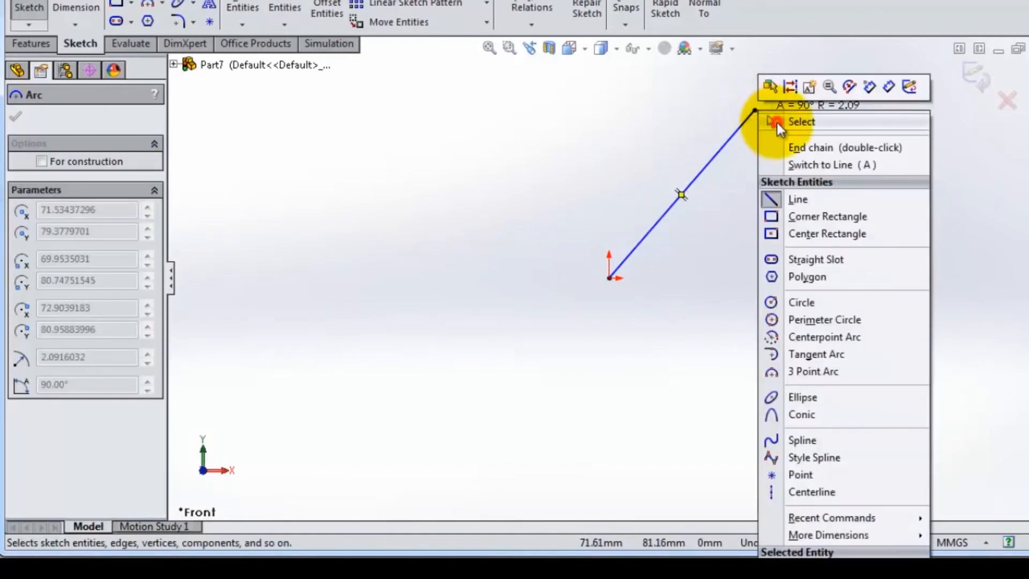
left_click(777, 124)
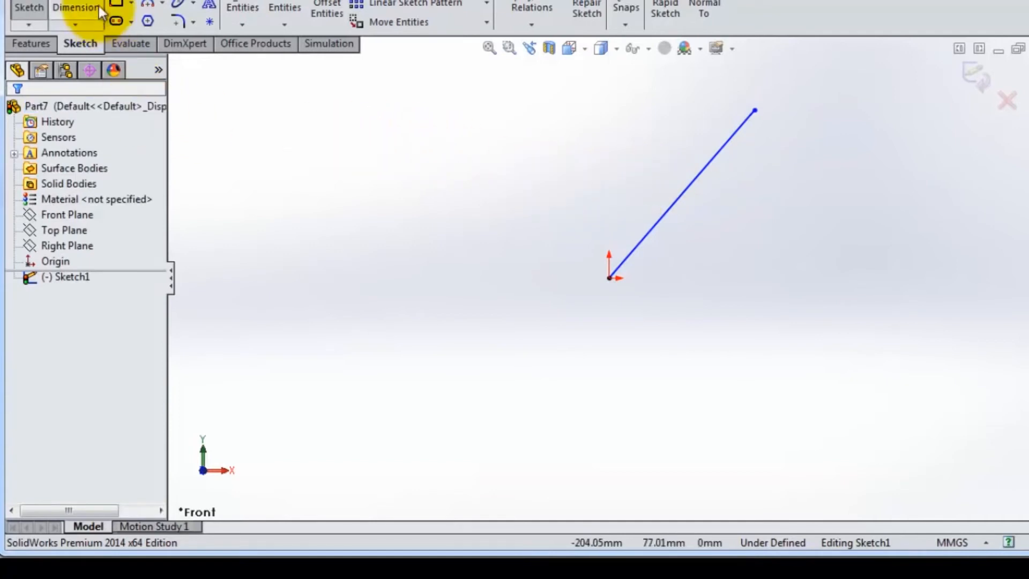
Step: Draw two connected lines, from the upper left to the slanted line's midpoint and on to the lower right
left_click(99, 6)
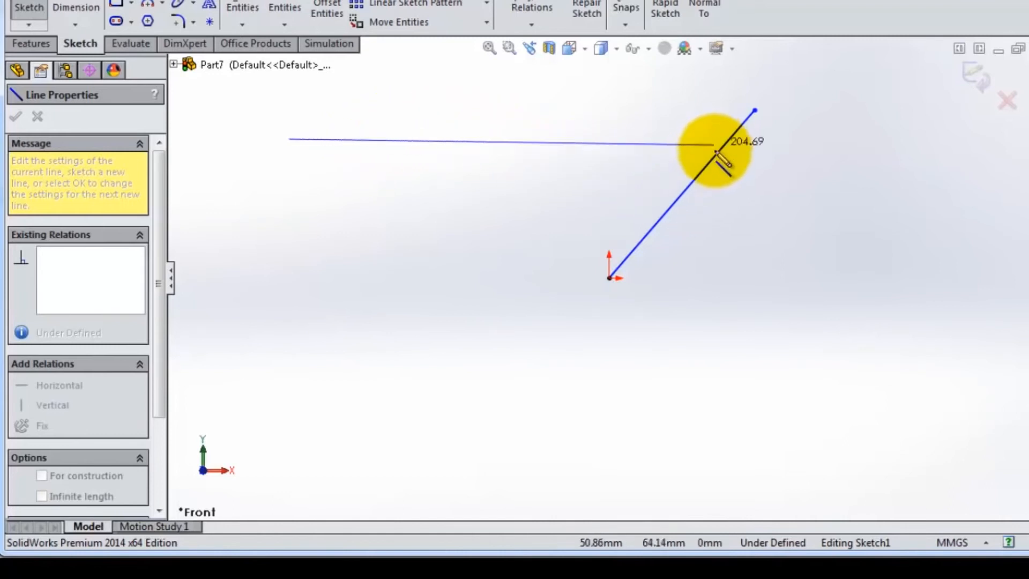
left_click(680, 194)
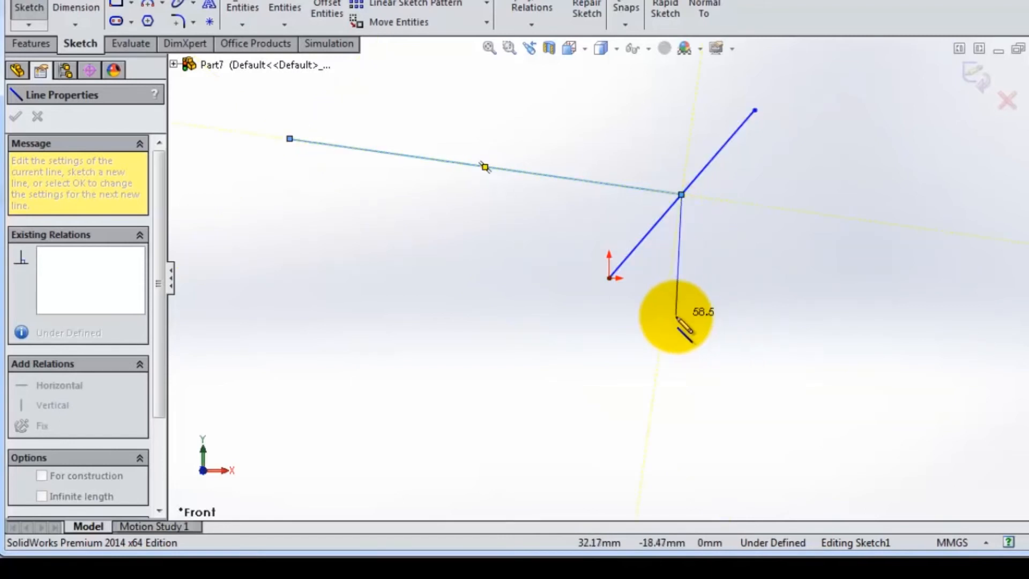
left_click(802, 299)
key("Escape")
Step: Show the sketch relations and drag the lines' shared point slightly to test its constraint to the slanted line
left_click(649, 51)
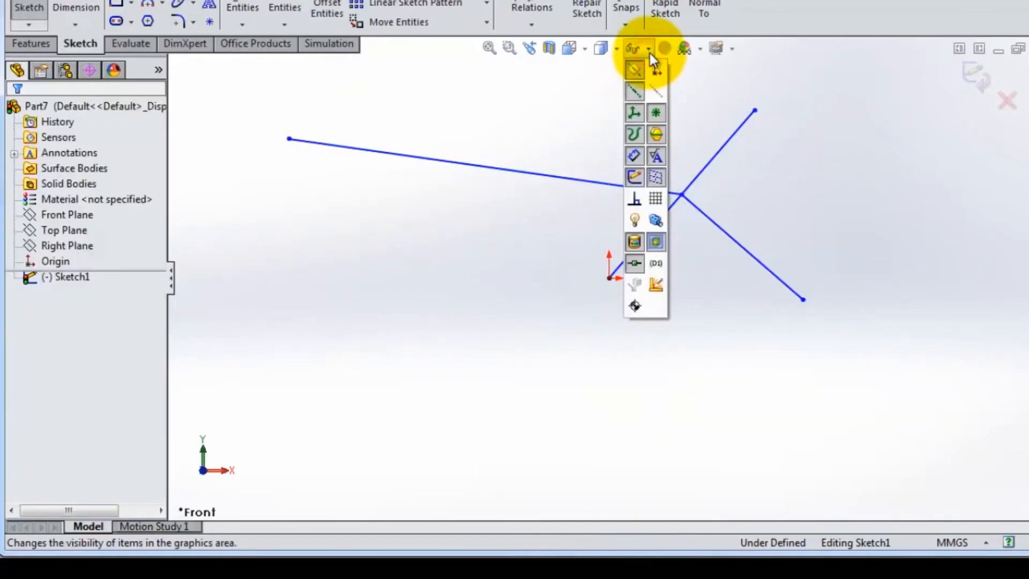
left_click(639, 205)
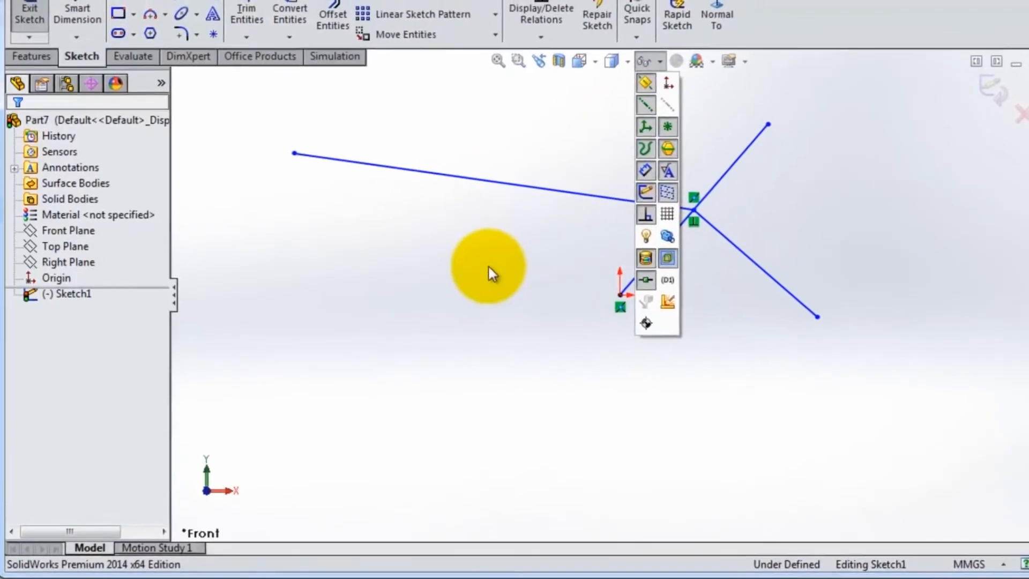
scroll(673, 268, "down", 3)
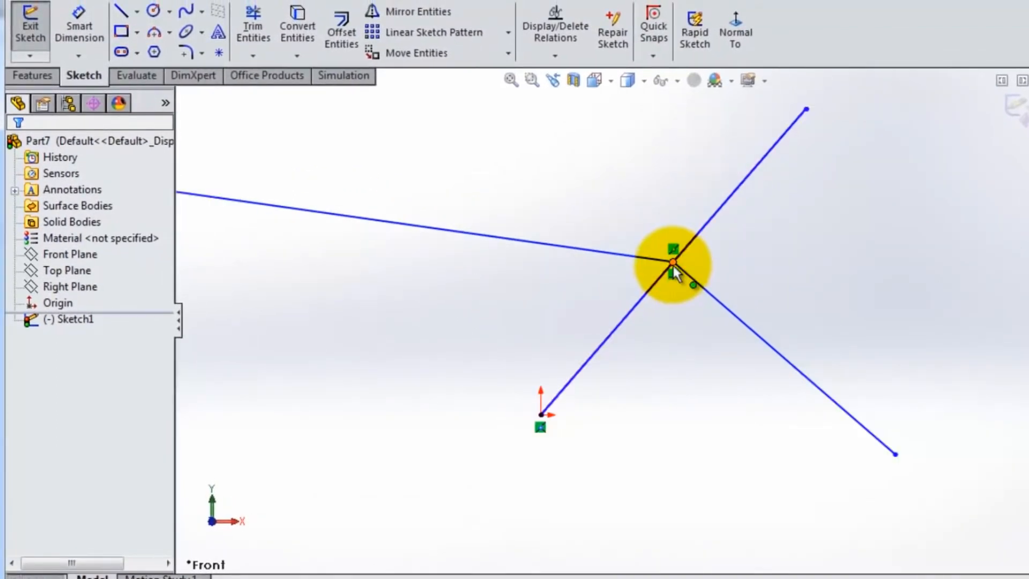
left_click(673, 264)
mouse_move(679, 256)
left_mouse_down()
mouse_move(684, 240)
mouse_move(668, 282)
mouse_move(692, 242)
mouse_move(679, 257)
left_mouse_up()
mouse_move(663, 276)
left_mouse_down()
mouse_move(686, 258)
mouse_move(695, 275)
mouse_move(685, 291)
mouse_move(668, 252)
mouse_move(679, 274)
mouse_move(675, 264)
left_mouse_up()
Step: Delete the midpoint relation tying the shared point to the slanted line and drag that point away to the upper left
left_click(593, 179)
left_click(676, 252)
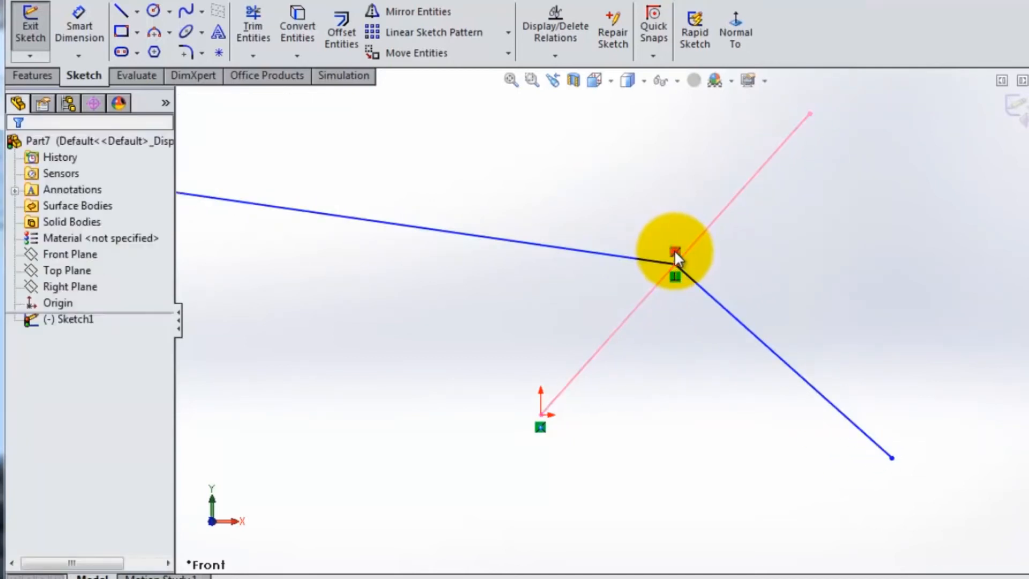
key("Delete")
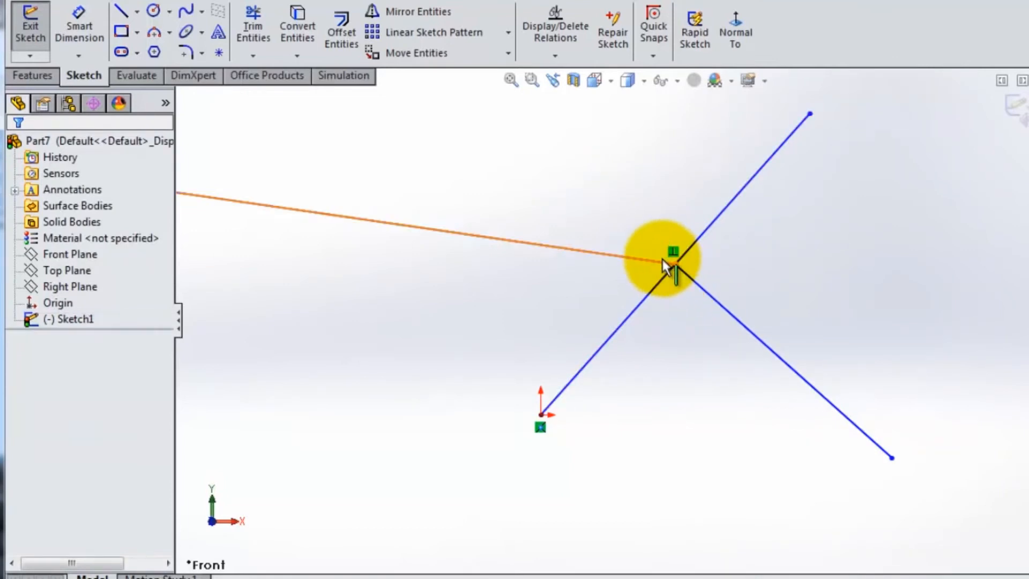
left_click(659, 261)
mouse_move(644, 275)
left_mouse_down()
mouse_move(654, 306)
mouse_move(507, 202)
mouse_move(522, 220)
left_mouse_up()
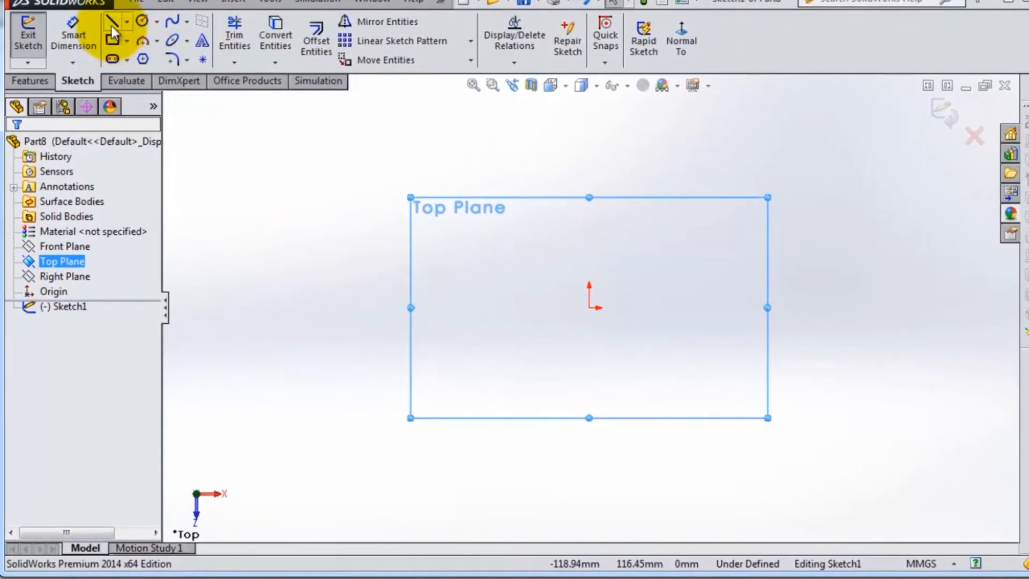
Step: In the Top Plane sketch, draw connected lines from the origin: about 61 mm up, 58 mm right and 104 mm down
left_click(108, 38)
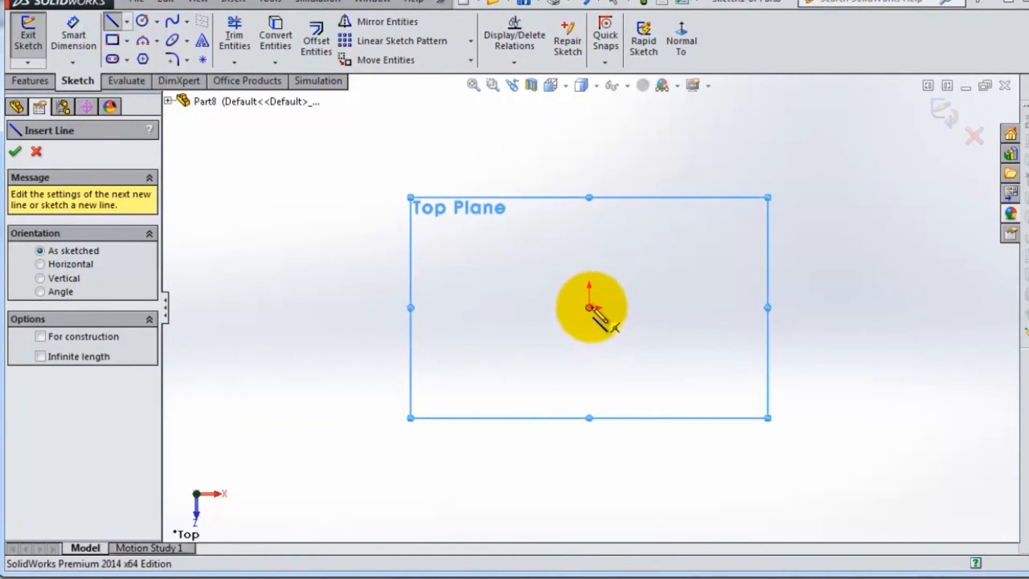
left_click(589, 308)
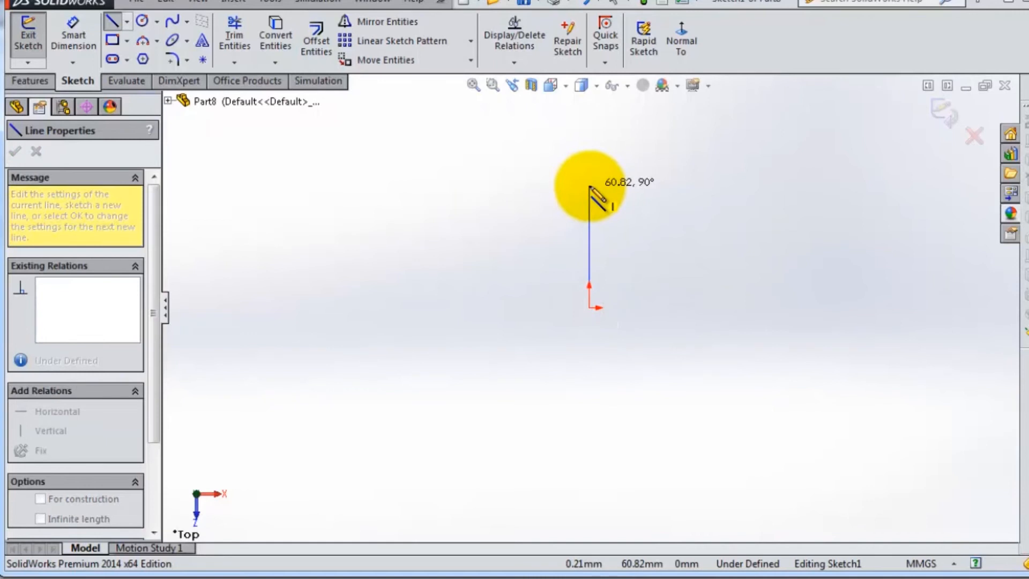
left_click(590, 185)
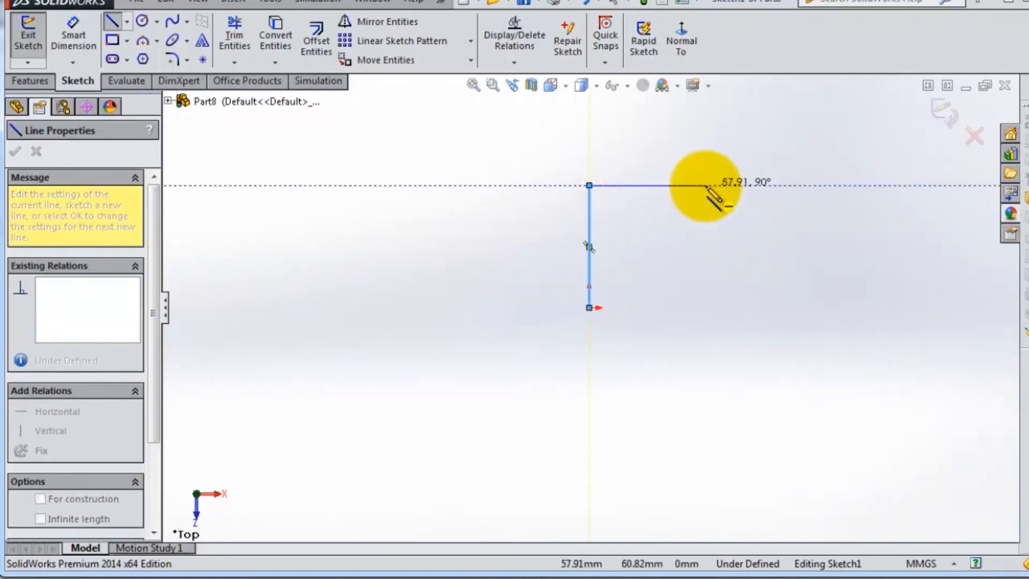
left_click(706, 185)
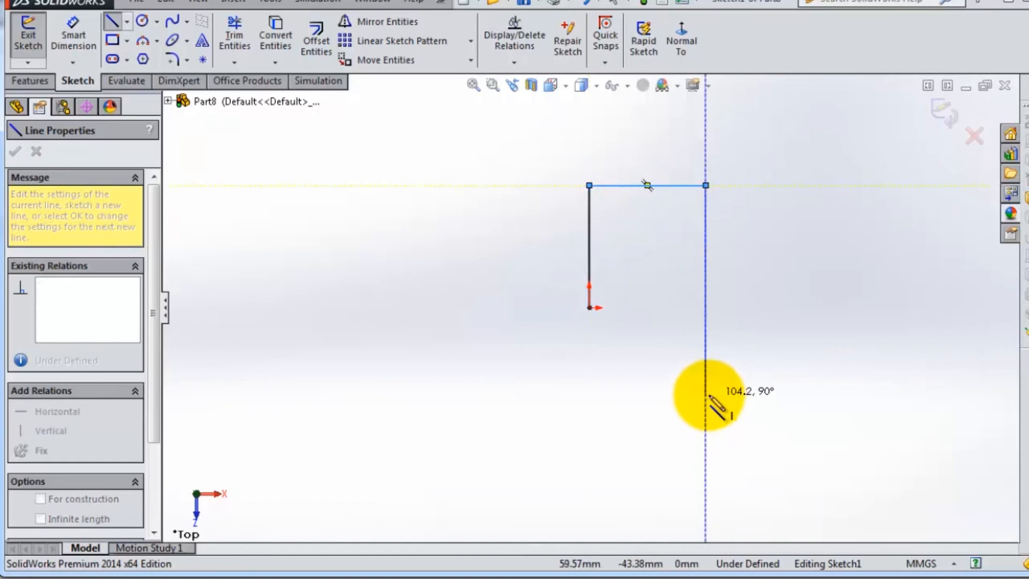
left_click(705, 394)
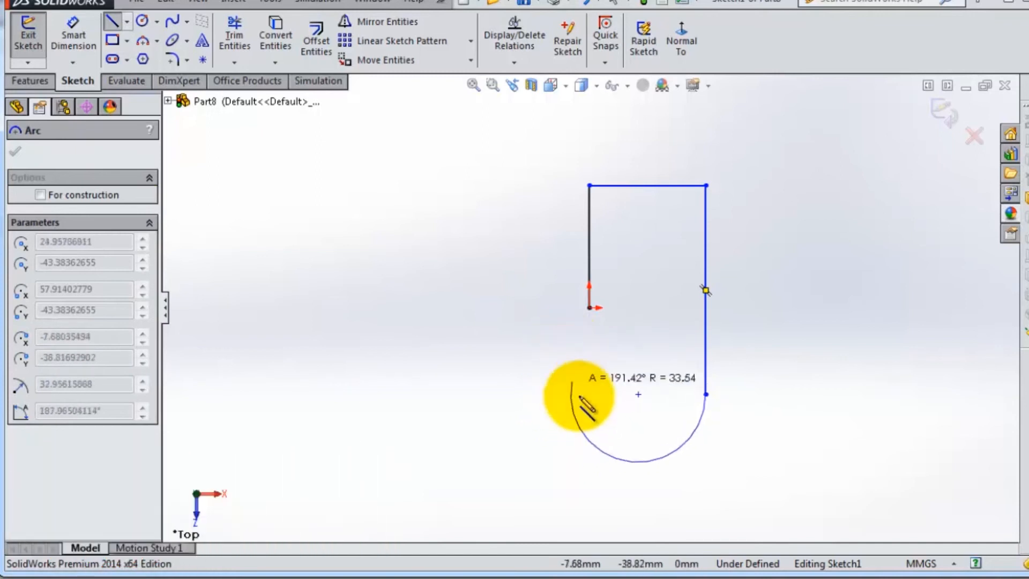
Step: Close the profile at the origin with a bottom semicircle, a 47 mm line left, a short vertical line, a small semicircle and a horizontal line
left_click(590, 394)
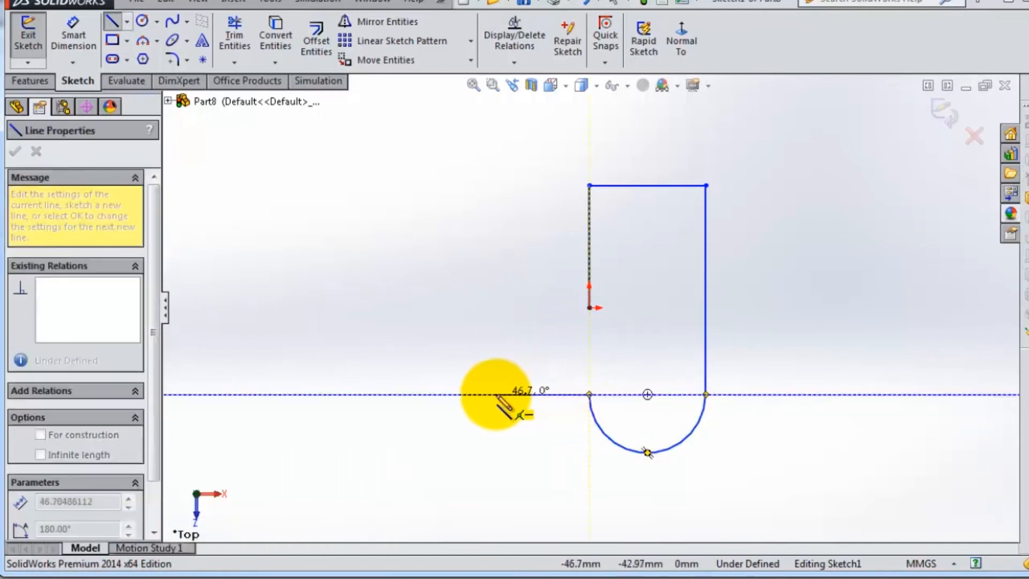
left_click(496, 394)
left_click(496, 345)
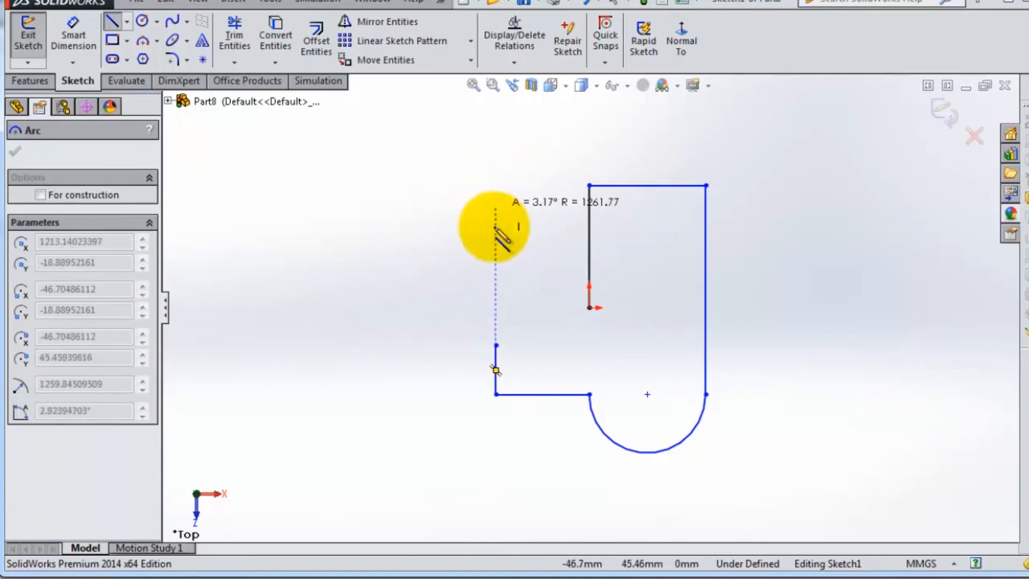
left_click(496, 307)
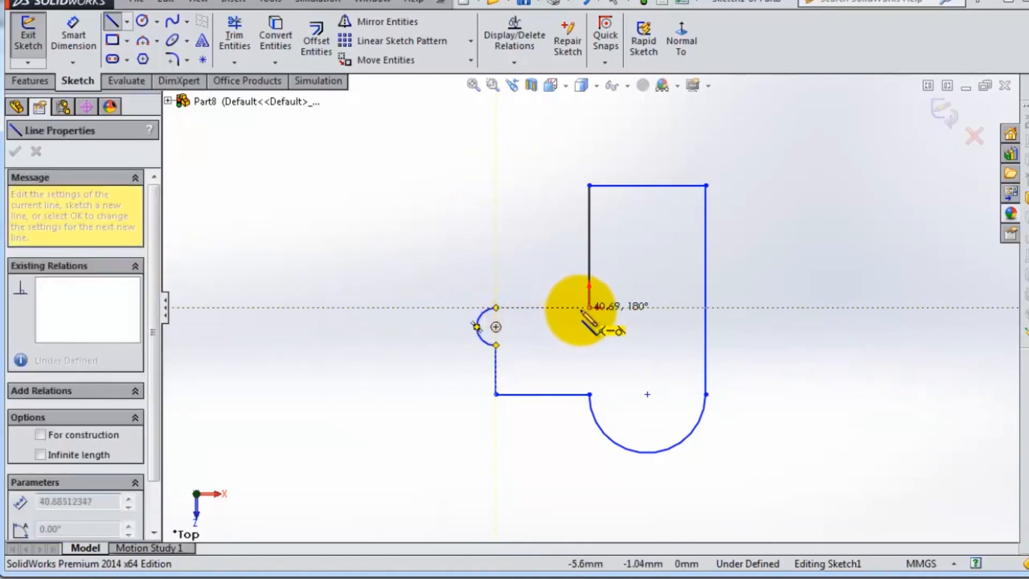
left_click(589, 307)
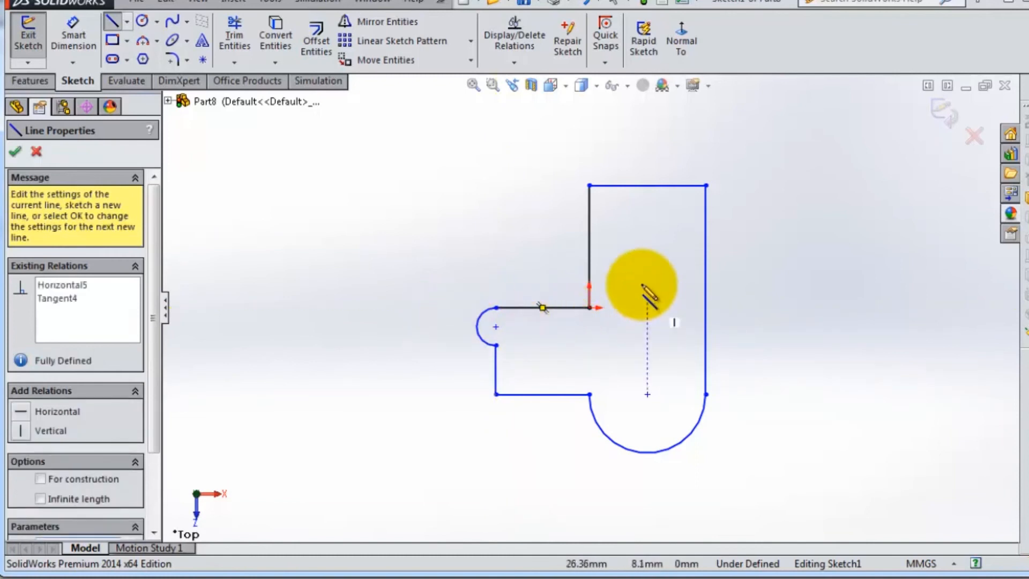
Step: Dimension the profile's top horizontal line at 60 mm and its long vertical line on the right at 120 mm
scroll(696, 338, "down", 2)
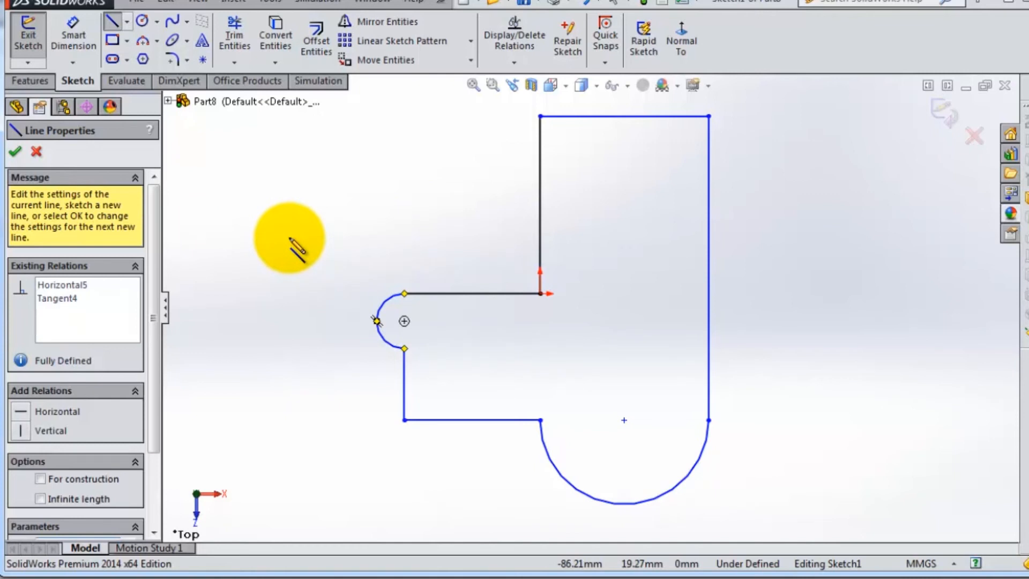
left_click(81, 44)
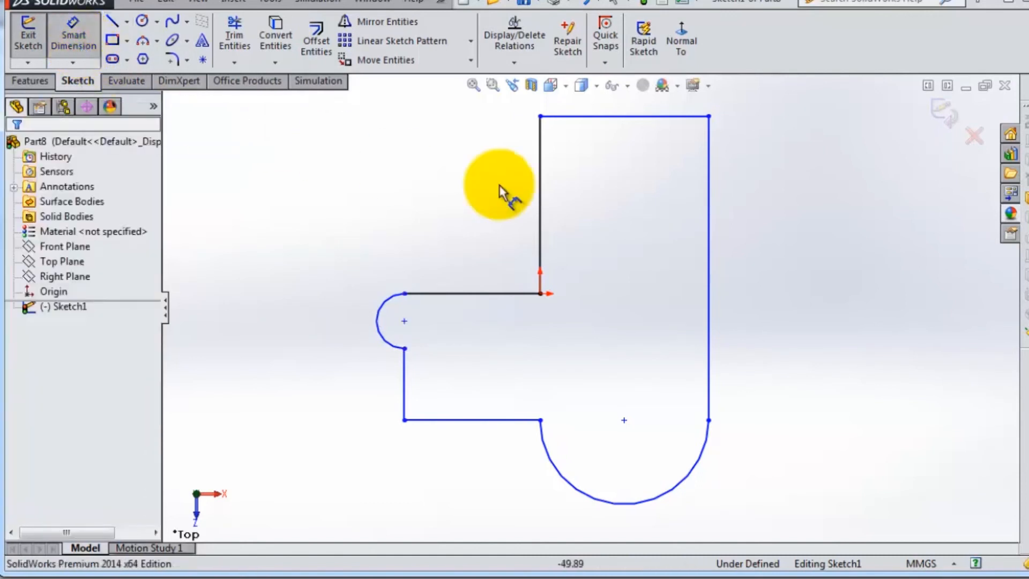
scroll(707, 161, "up", 1)
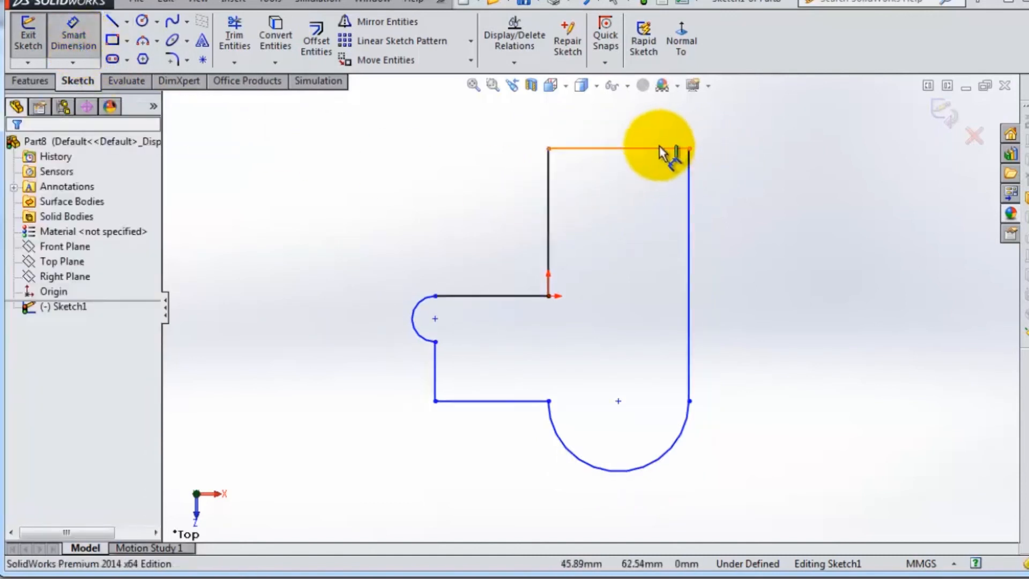
left_click(659, 150)
left_click(619, 130)
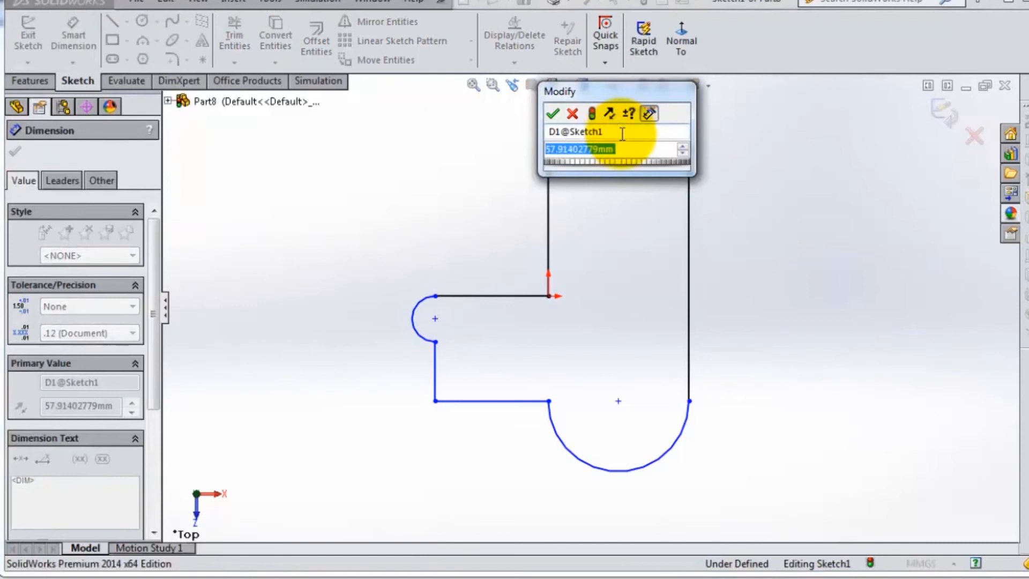
type("60")
key("Return")
left_click(690, 253)
left_click(730, 273)
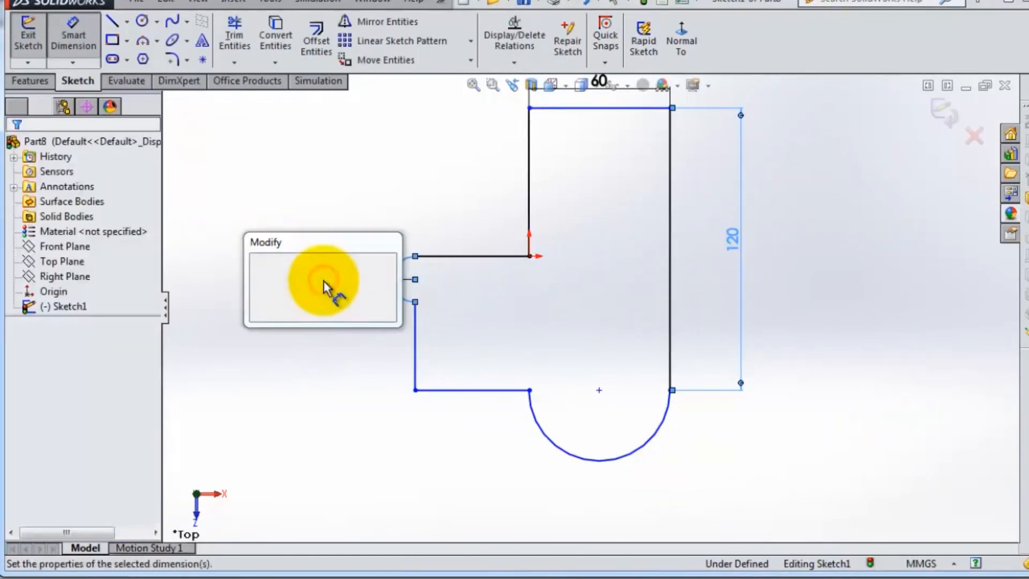
Step: Set the small semicircle's radius to 10 mm and dimension the short vertical line below it at 40 mm
type("10")
left_click(262, 266)
left_click(414, 345)
left_click(362, 351)
type("40")
left_click(301, 336)
Step: Dimension the large bottom semicircle with a radius of 30 mm
left_click(642, 455)
left_click(691, 466)
type("30")
key("Return")
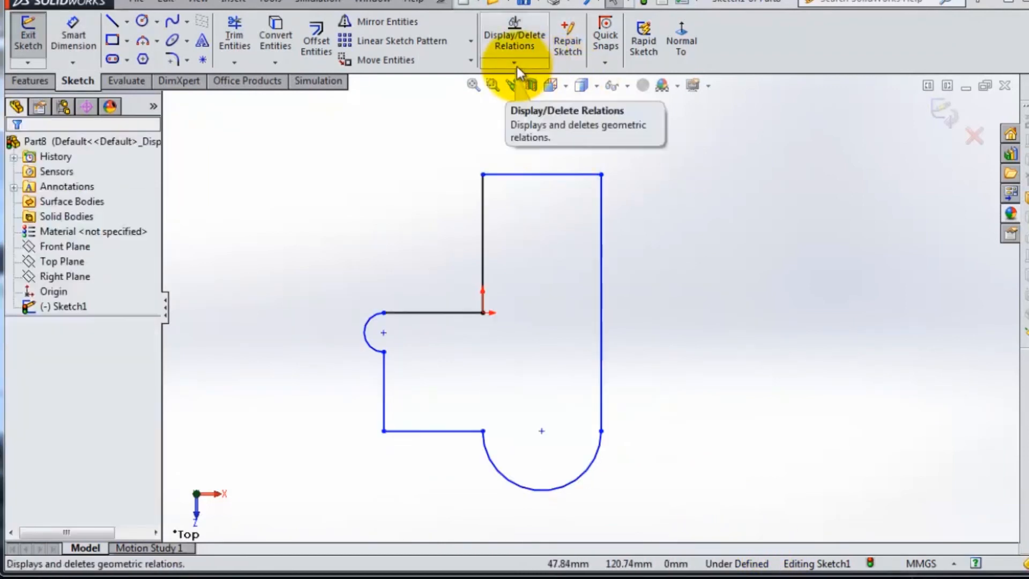
Step: Fully define all entities in the sketch with automatically calculated relations and dimensions
left_click(515, 65)
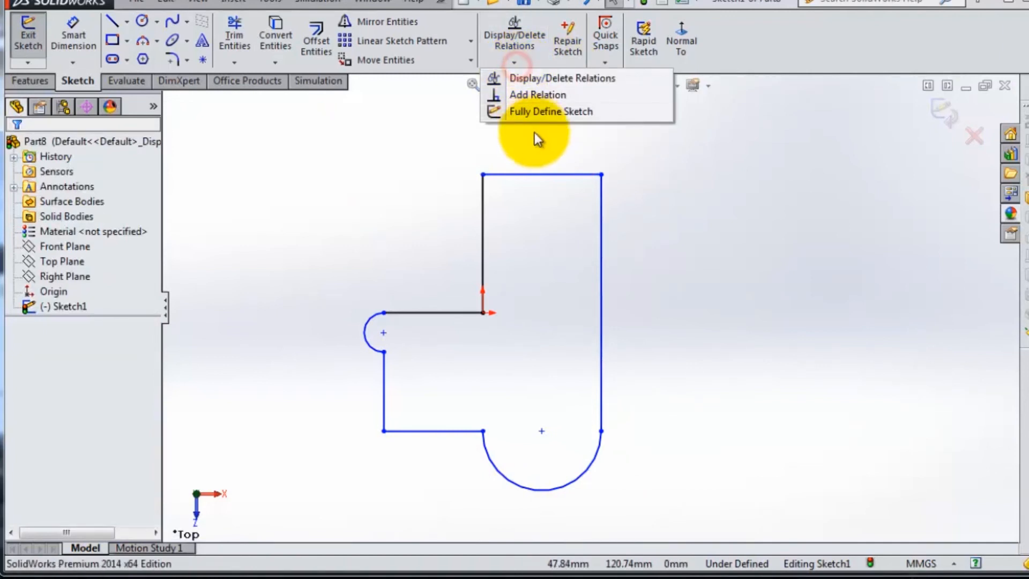
left_click(535, 112)
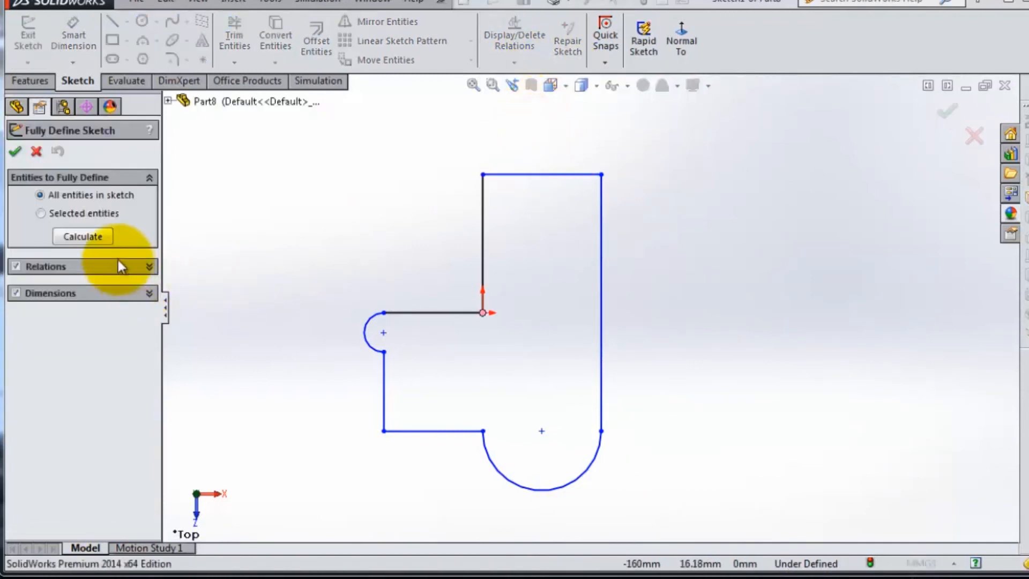
left_click(90, 237)
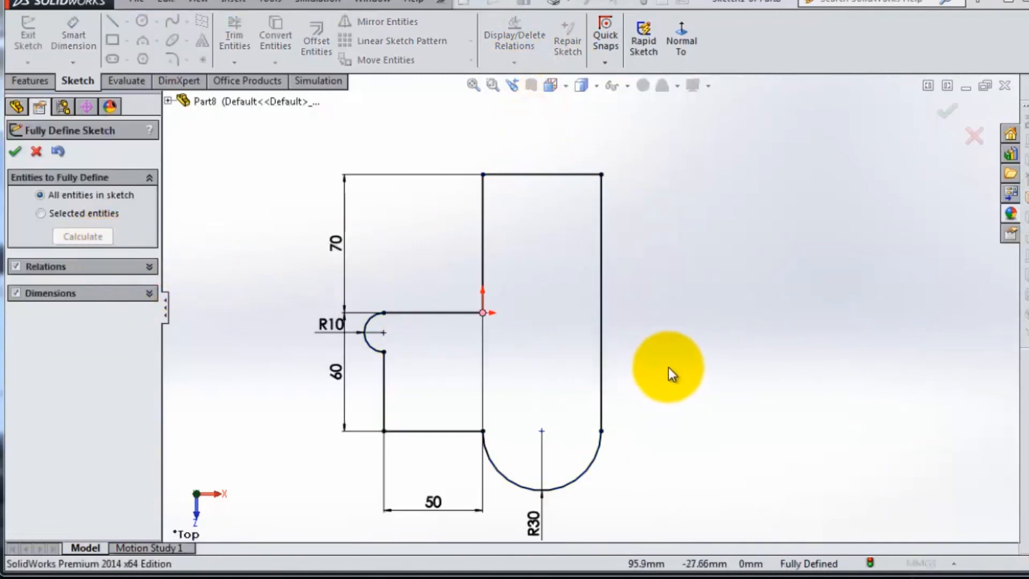
middle_click_drag(662, 377, 658, 368)
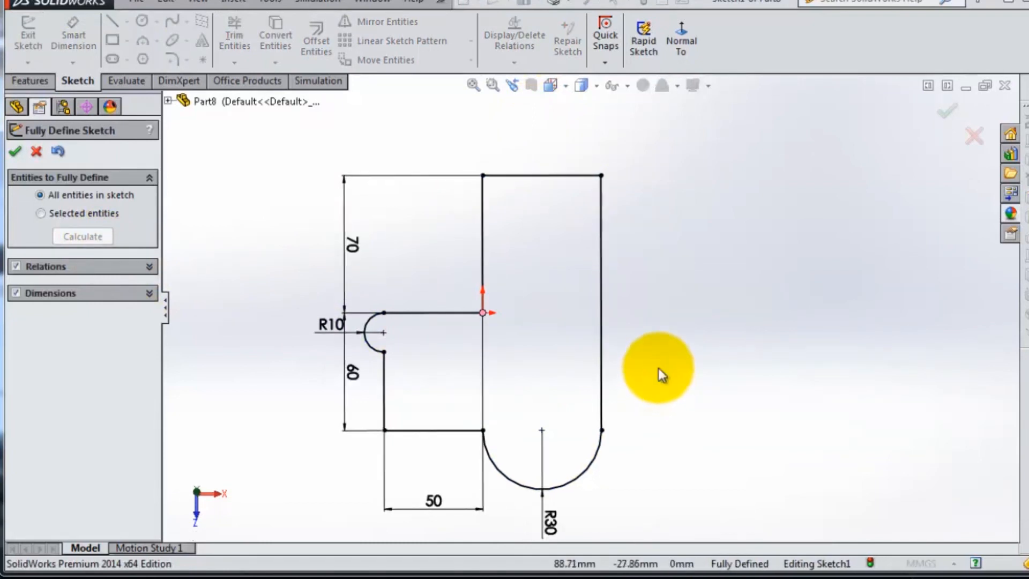
scroll(658, 368, "up", 1)
scroll(542, 416, "down", 1)
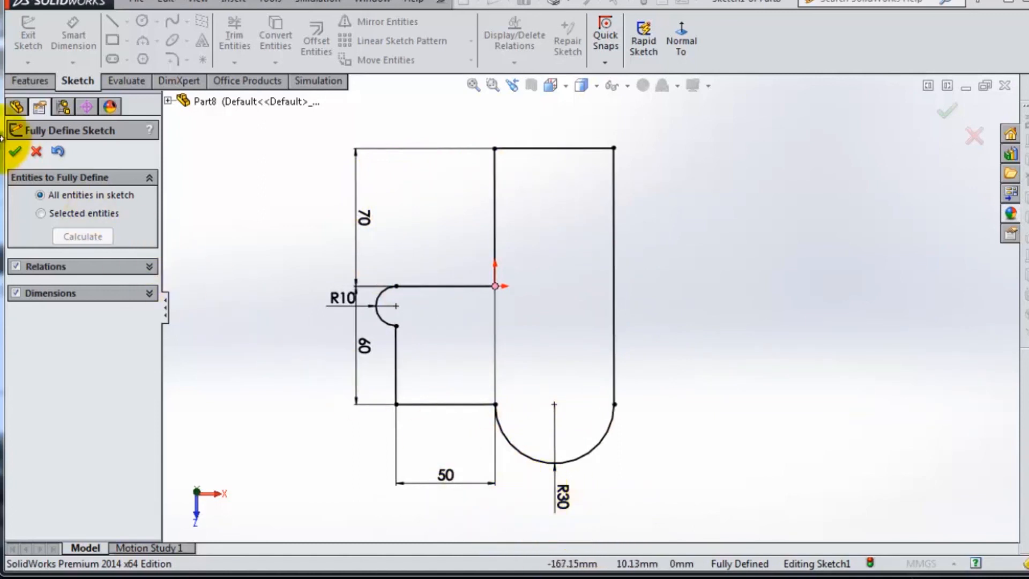
left_click(15, 153)
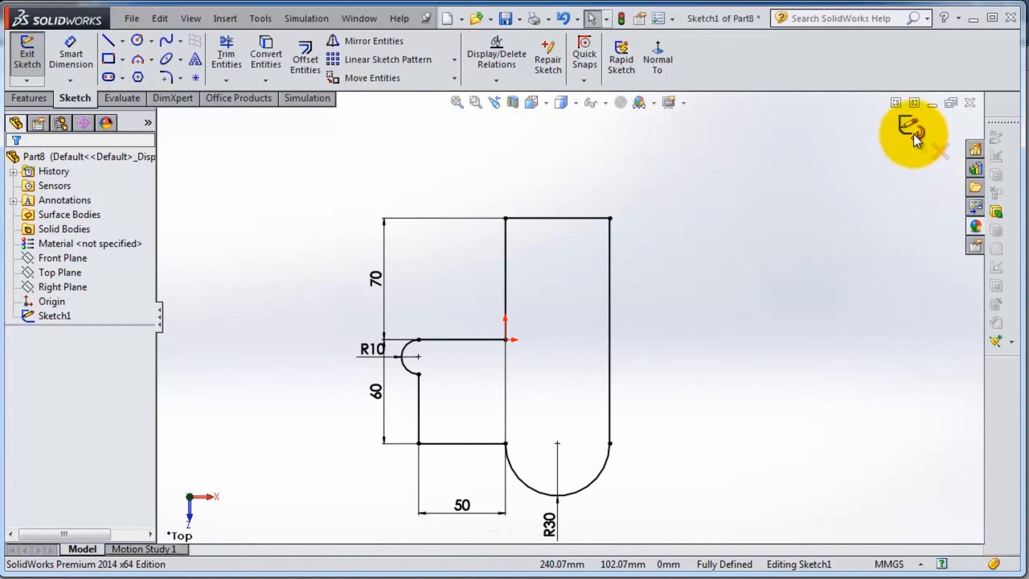
Step: Exit the fully dimensioned profile sketch and rename it First Sketch
left_click(915, 140)
left_click(59, 315)
left_click(47, 315)
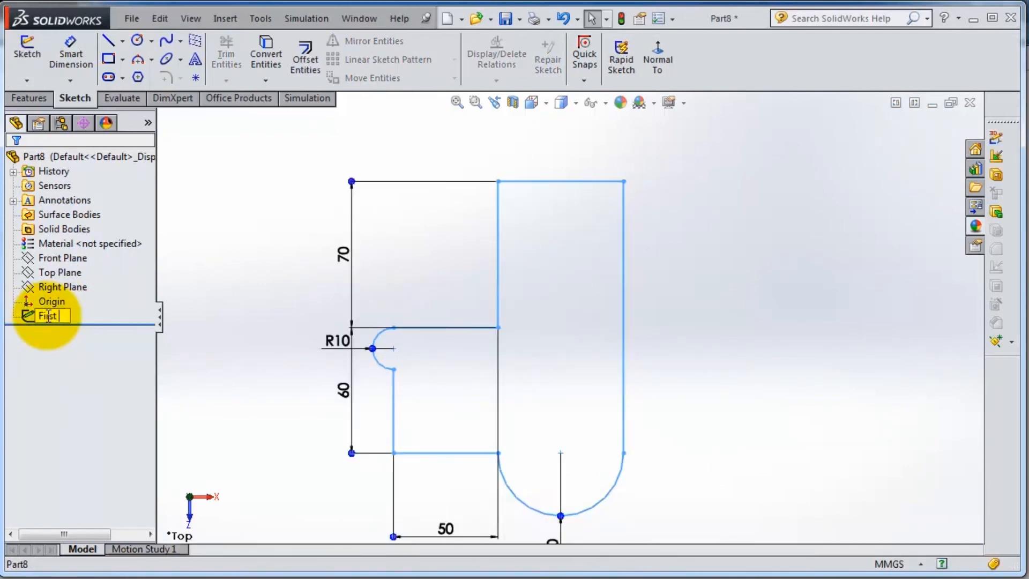
key("Return")
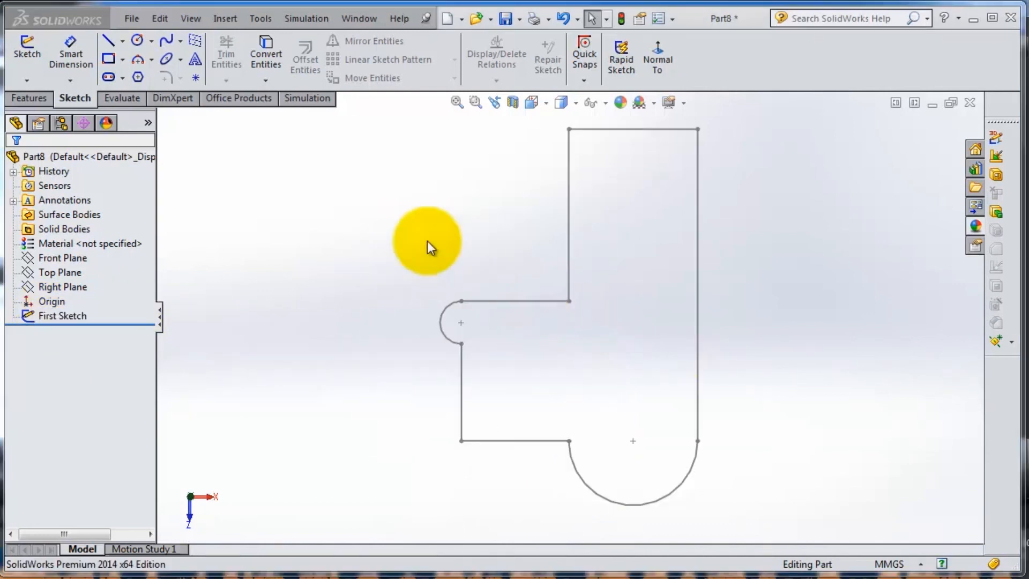
Step: Extrude First Sketch as a blind boss 10 mm from the sketch plane and view the solid from another angle
left_click(29, 98)
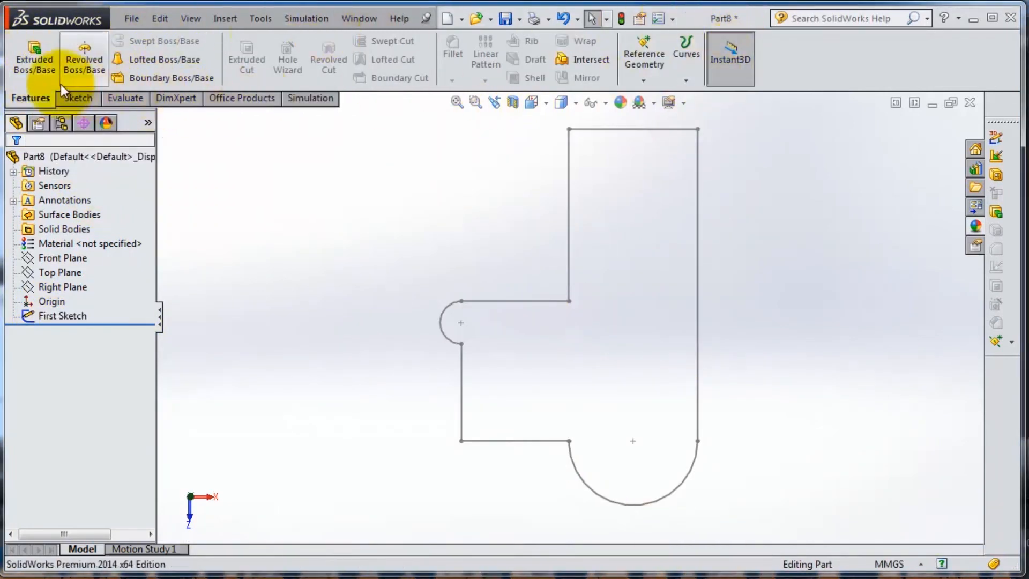
scroll(607, 339, "up", 1)
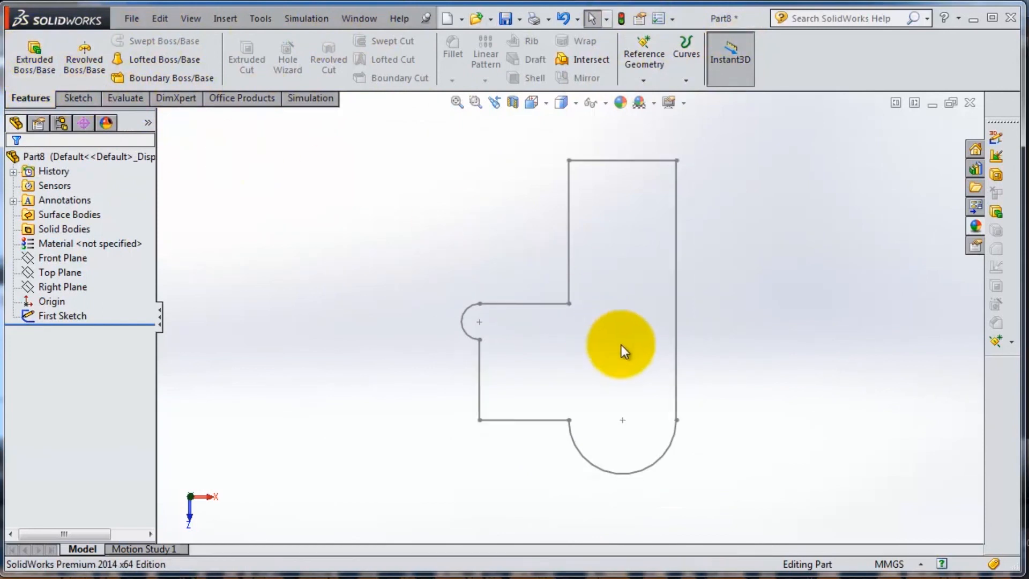
left_click(22, 62)
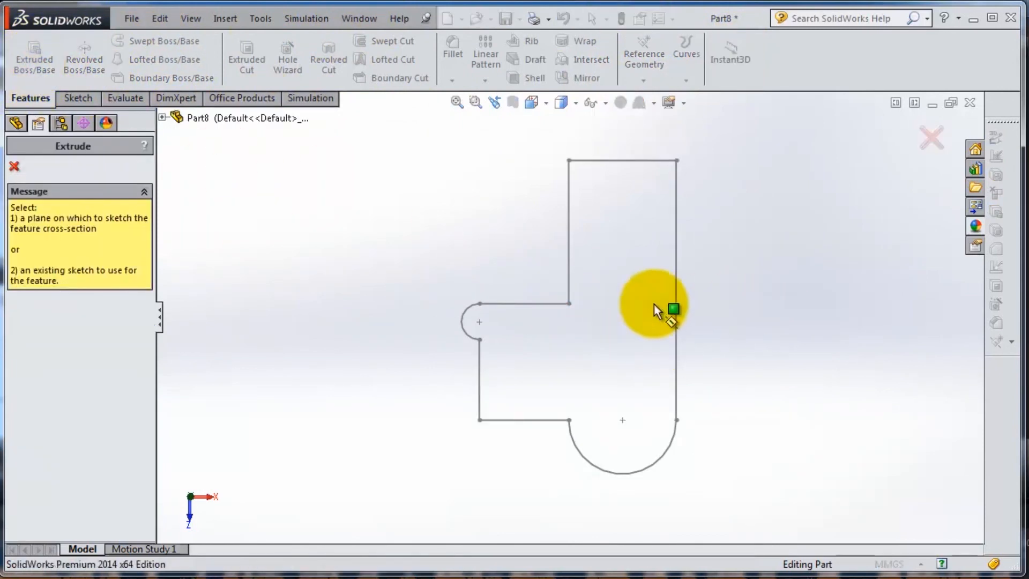
left_click(932, 138)
left_click(63, 315)
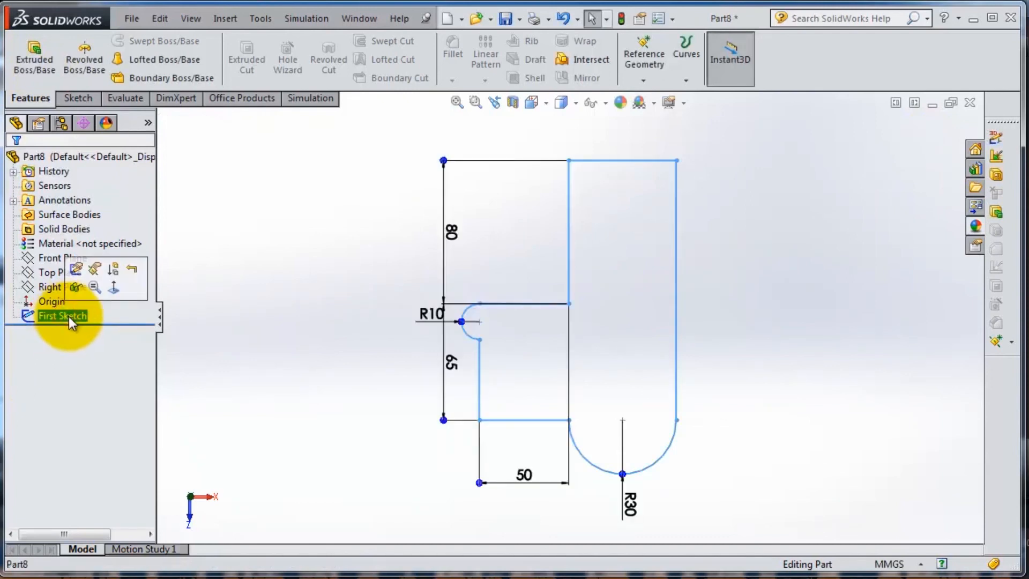
left_click(26, 66)
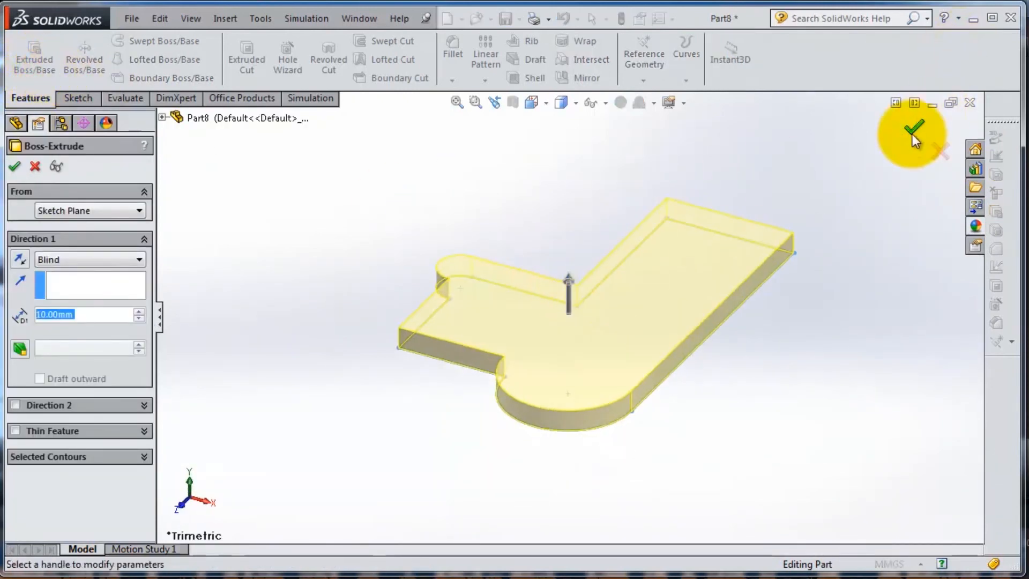
left_click(914, 128)
middle_click_drag(523, 271, 724, 420)
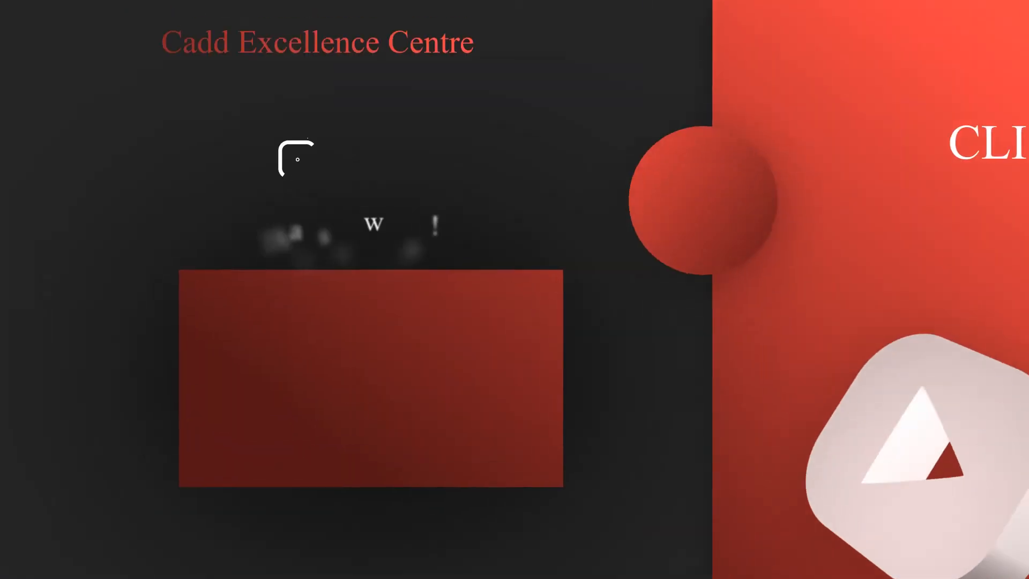